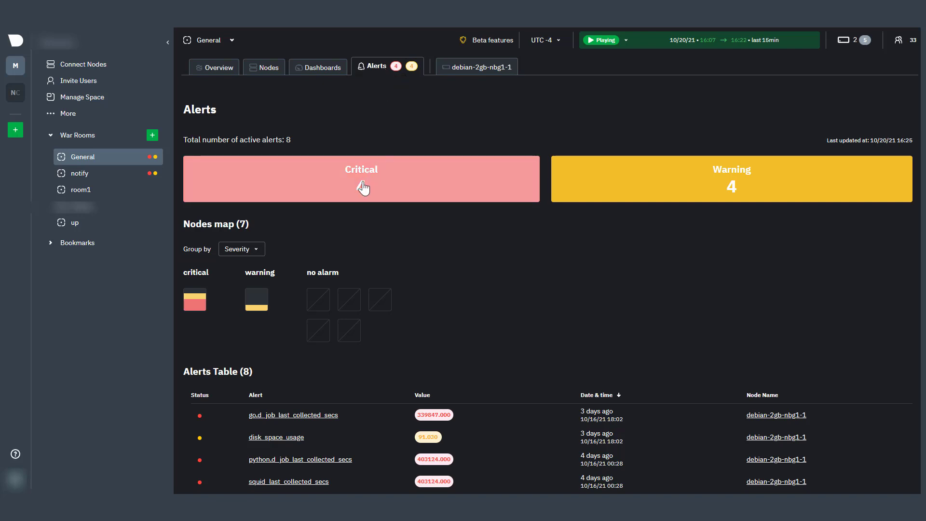
Filter the alerts table by warning and critical status, then clear the filter to list all 8 alerts.
left_click(626, 189)
left_click(626, 189)
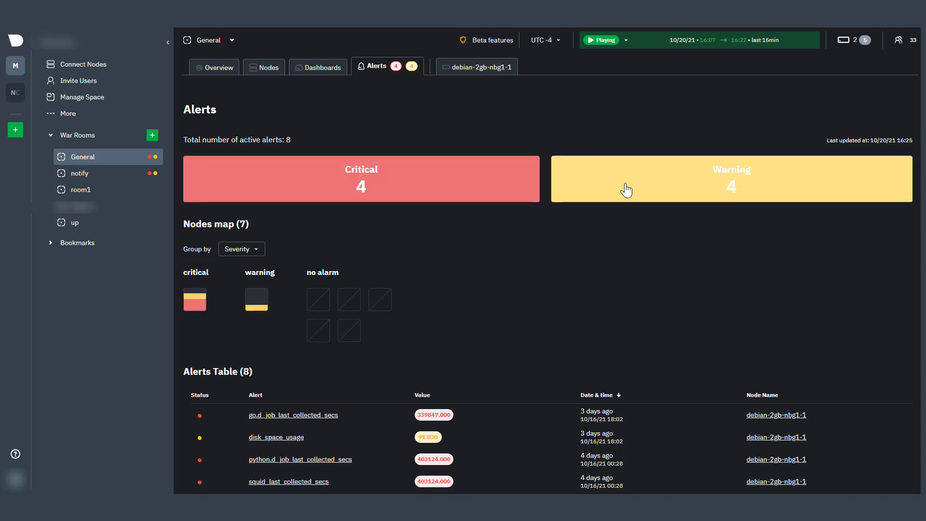
left_click(435, 187)
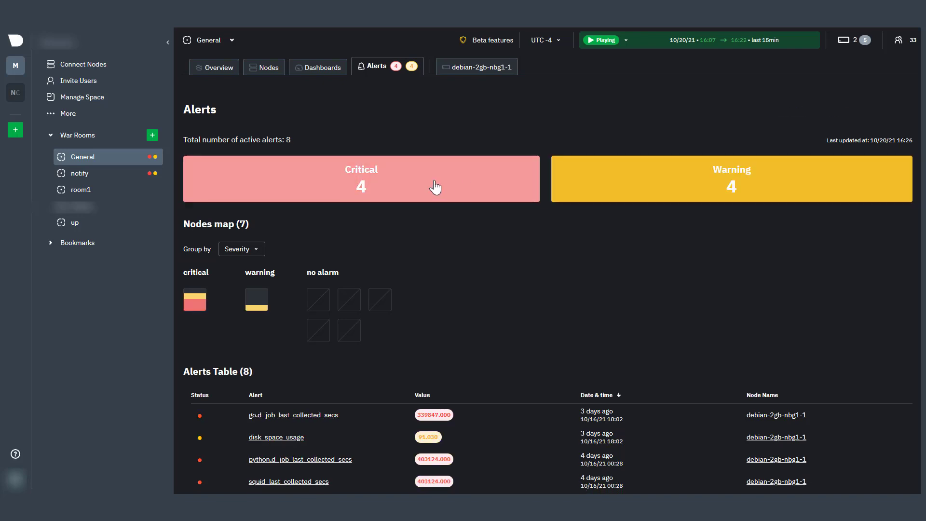
left_click(600, 190)
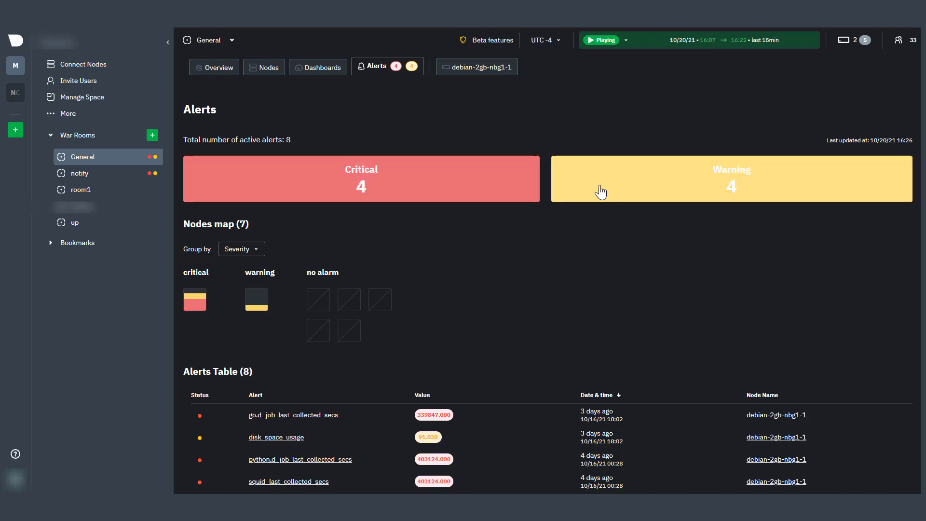
left_click(470, 195)
scroll(430, 244, "down", 3)
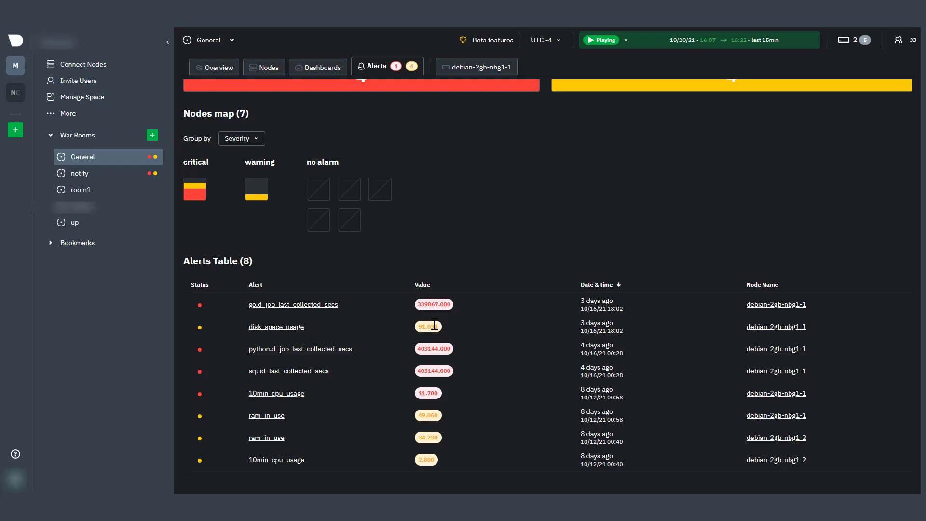
Review details of the 10min_cpu_usage and python.d_job_last_collected_secs alerts.
left_click_drag(581, 300, 617, 308)
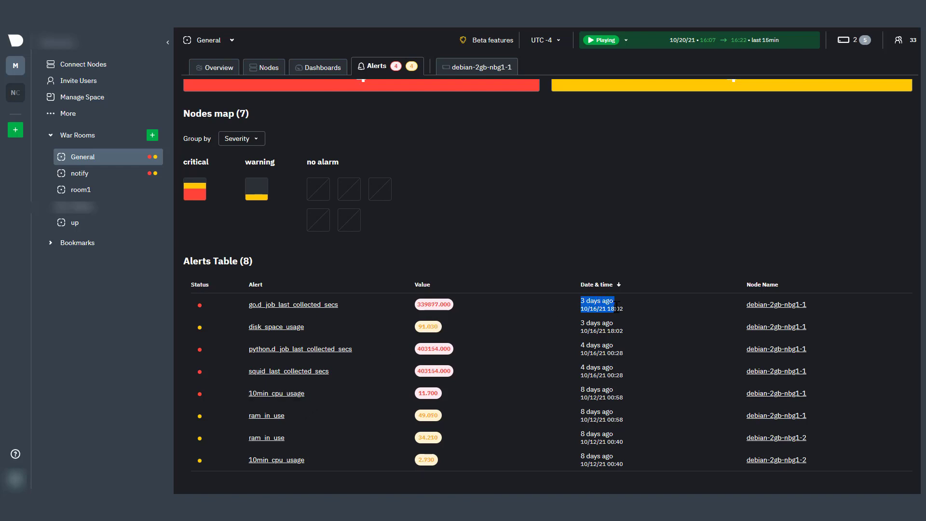
left_click(680, 329)
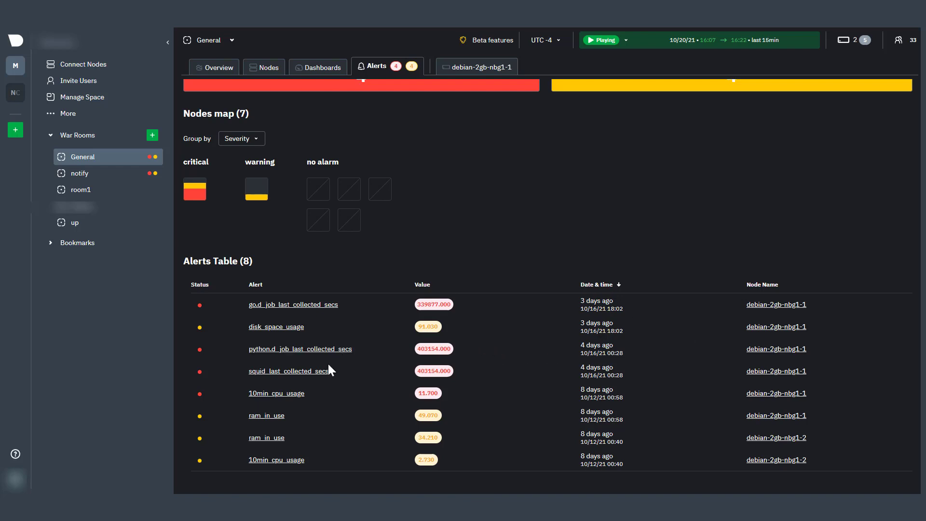
left_click(273, 394)
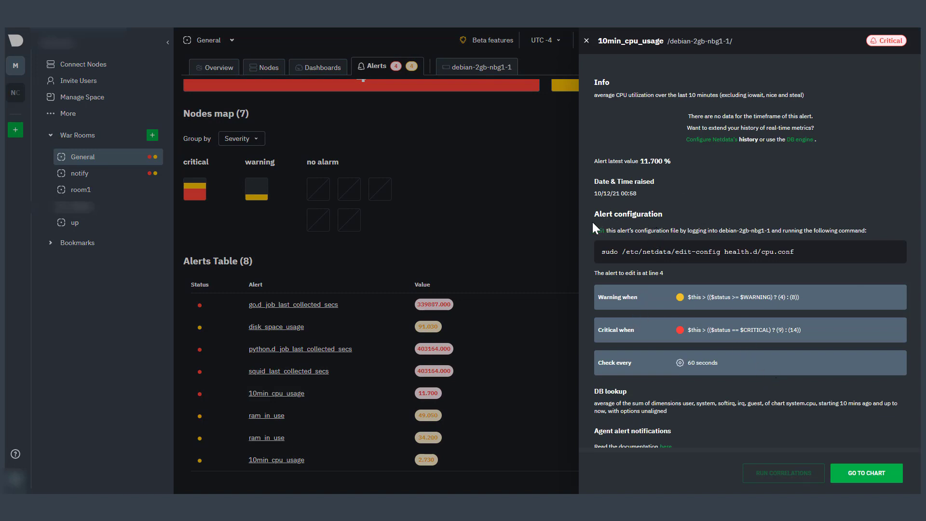
scroll(592, 221, "down", 3)
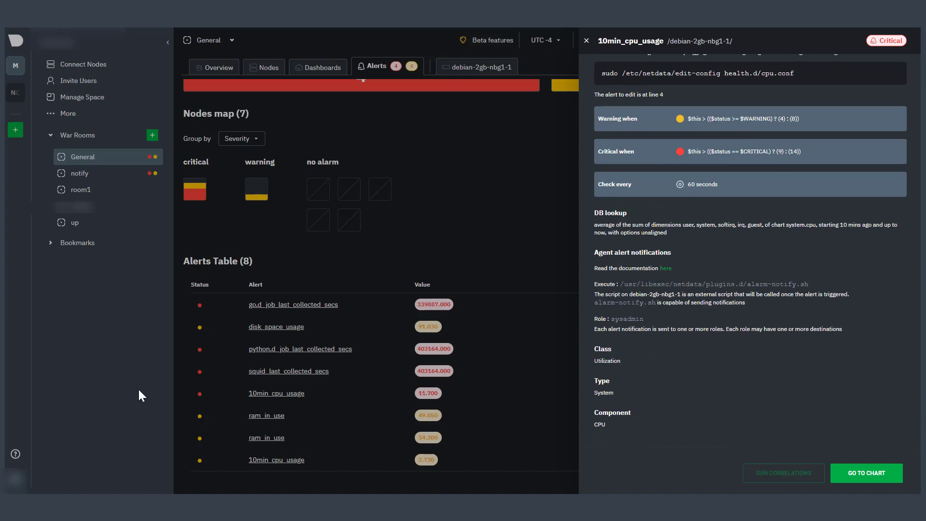
left_click(276, 348)
Show details of the critical go.d_job_last_collected_secs alert for debian-2gb-nbg1-1.
left_click(290, 304)
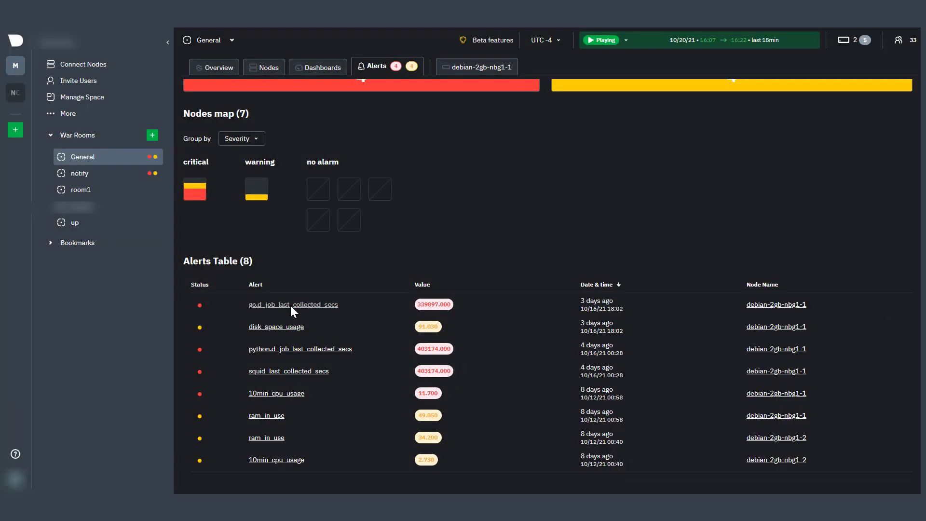
left_click(291, 307)
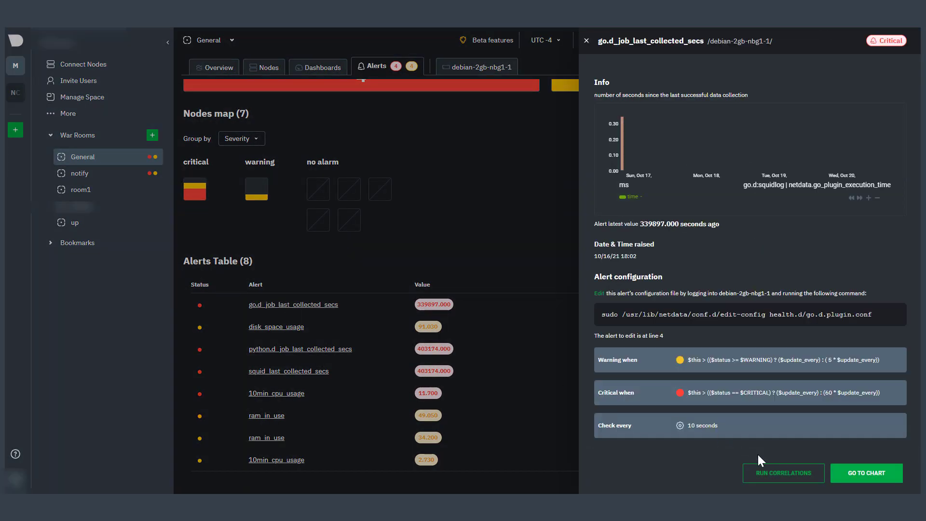
Run correlations on the node and select the 16:15–16:17 web_log_nginx execution-time spike window.
left_click(788, 473)
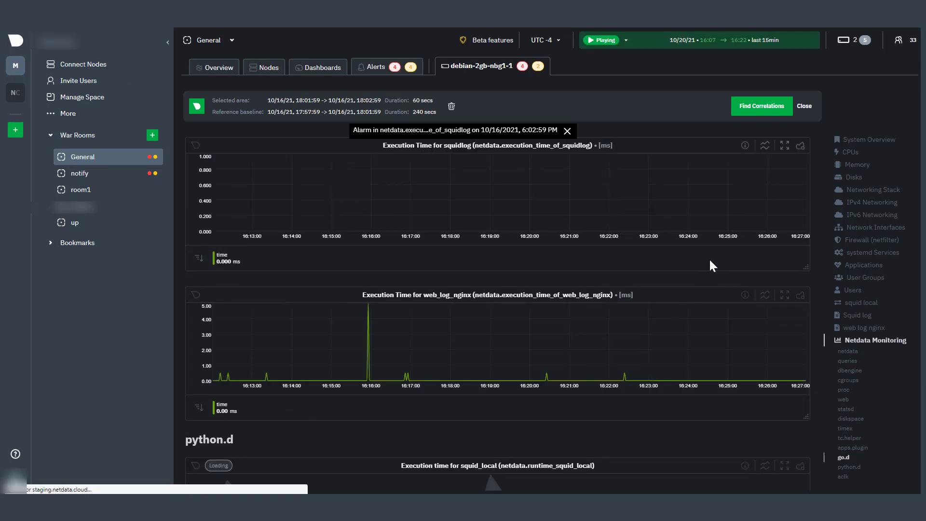
scroll(696, 252, "down", 1)
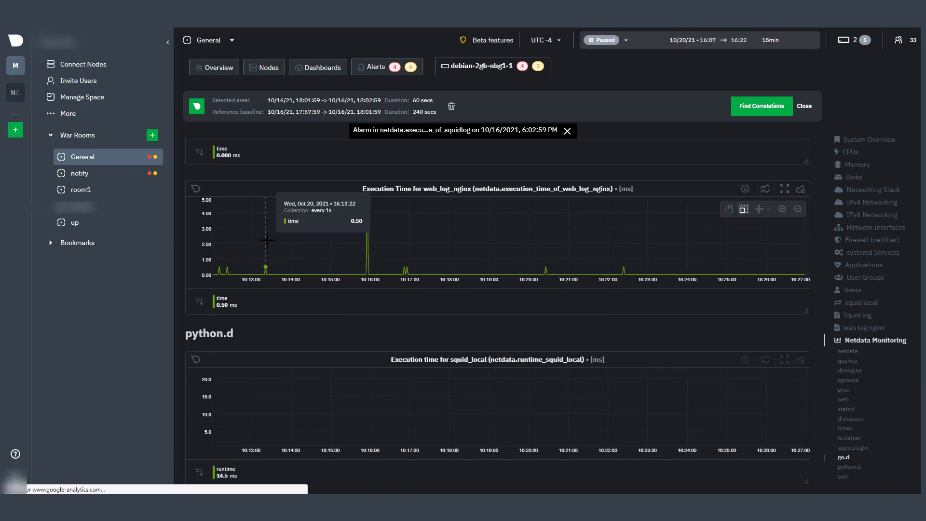
left_click_drag(331, 231, 424, 235)
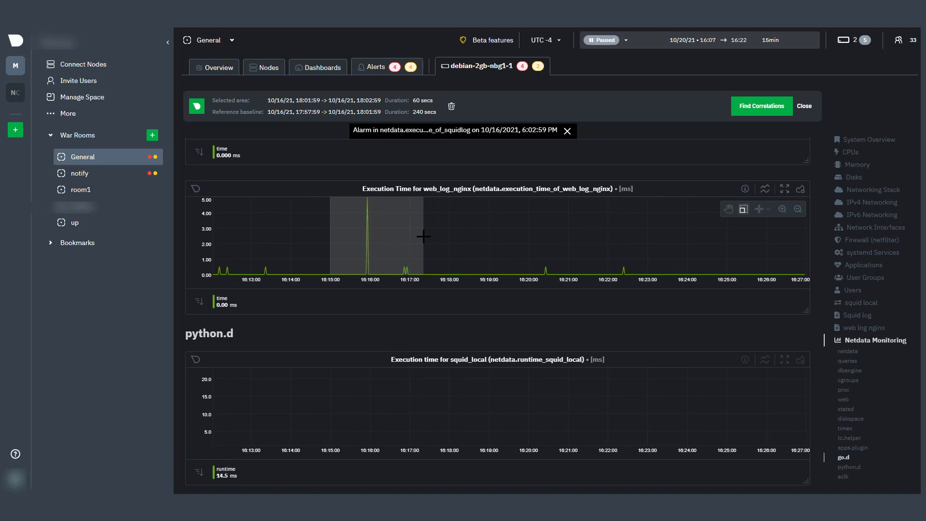
Start finding metric correlations for the selected 142-second spike window.
left_click(763, 113)
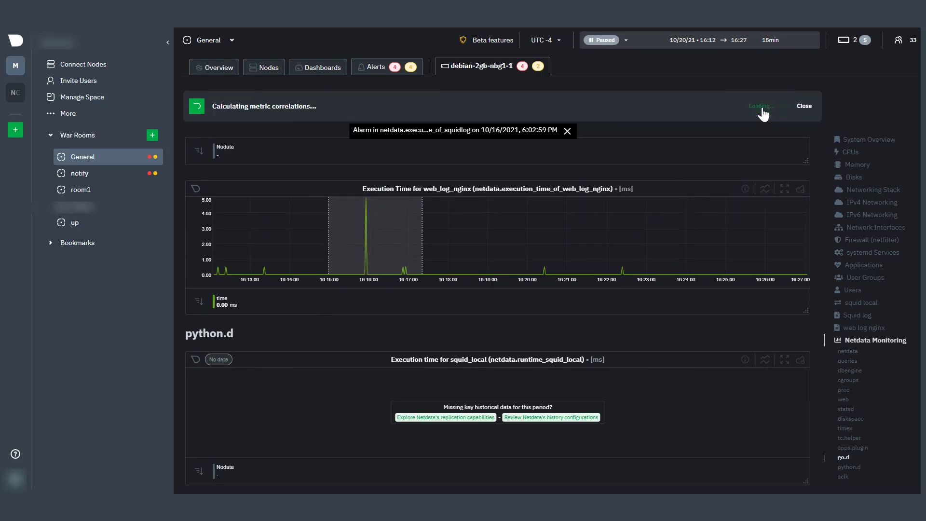